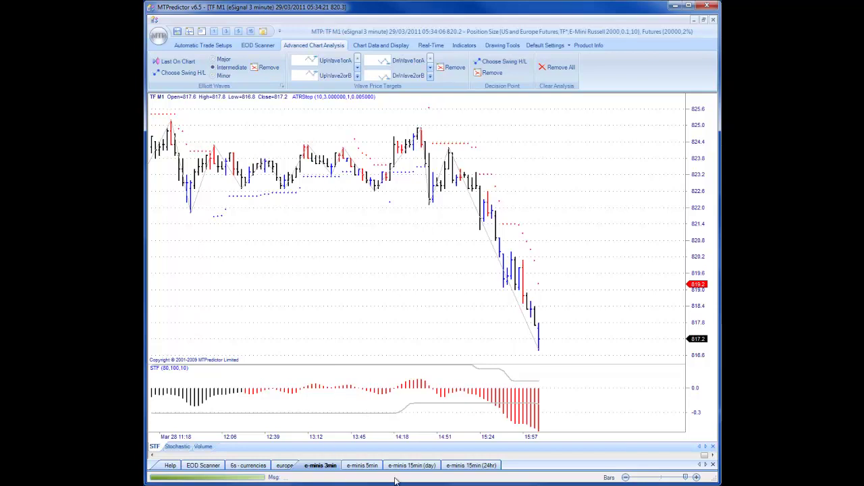
- On the e-minis 15min (day) chart, add decision points from the Mar 25 swing high and from the swing low just before Mar 28
{"action": "left_click", "coordinate": [413, 467]}
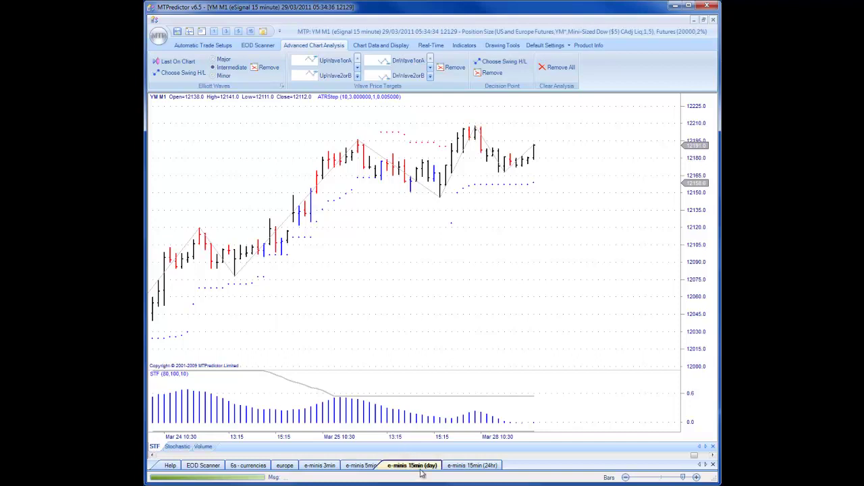
{"action": "left_click", "coordinate": [500, 66]}
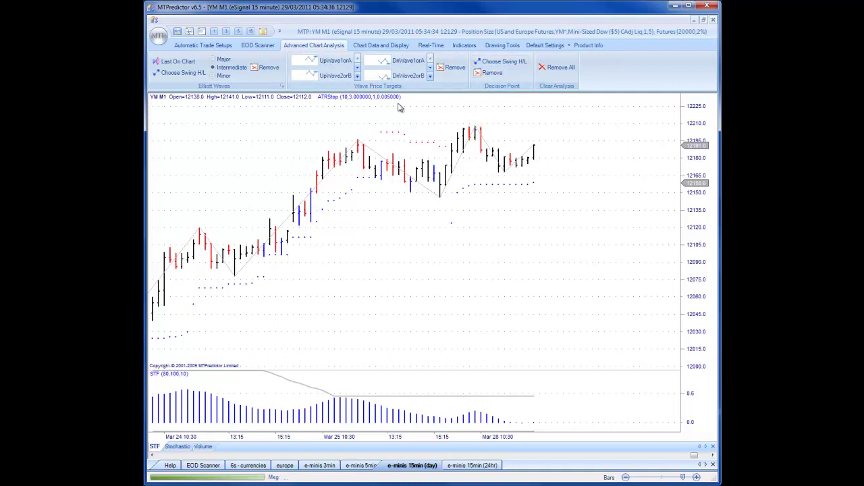
{"action": "left_click", "coordinate": [360, 149]}
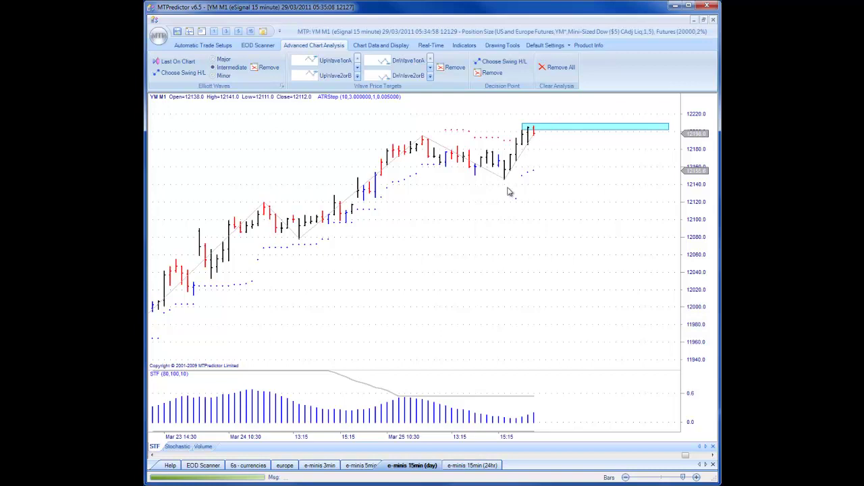
{"action": "scroll", "coordinate": [510, 193], "scroll_direction": "up", "scroll_amount": 2}
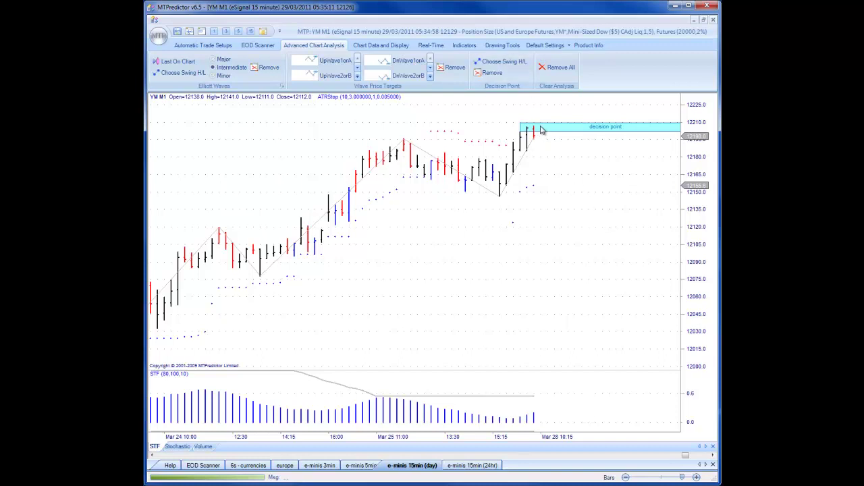
{"action": "left_click", "coordinate": [509, 63]}
{"action": "left_click", "coordinate": [502, 198]}
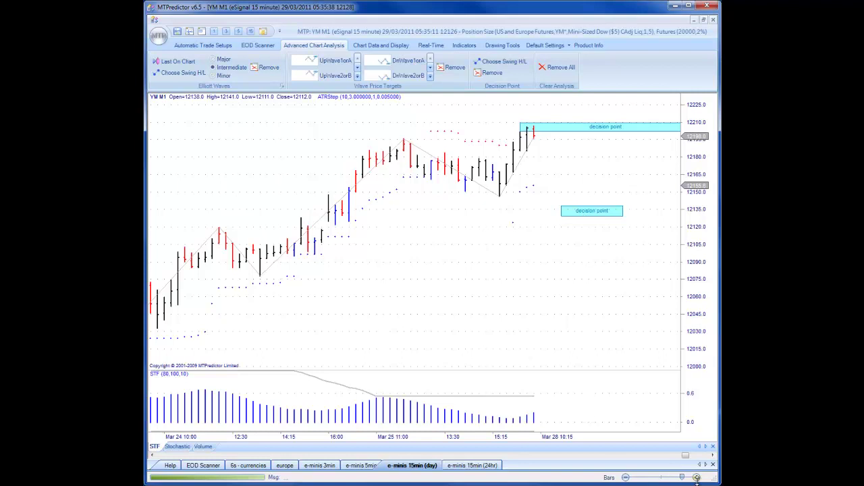
- Step through the Mar 28 bars on the 15-minute chart to examine how price behaves around the two decision points
{"action": "left_click", "coordinate": [713, 457]}
{"action": "left_click", "coordinate": [712, 457]}
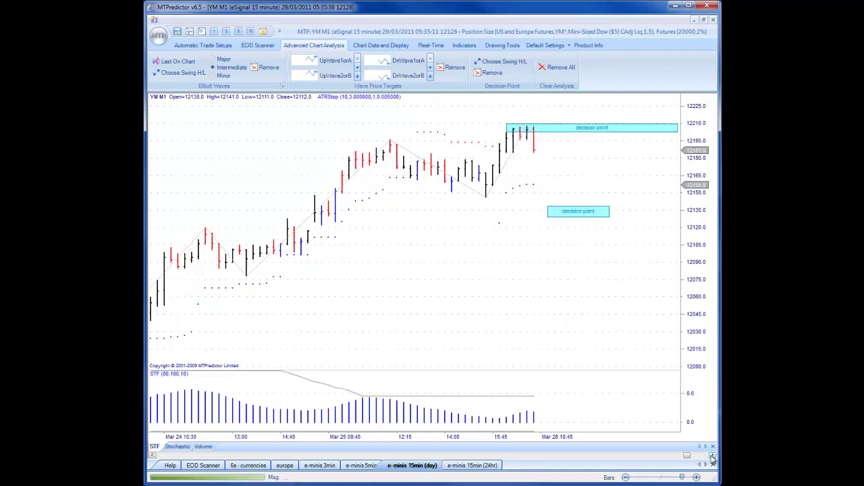
{"action": "left_click", "coordinate": [712, 457]}
{"action": "left_click", "coordinate": [712, 457]}
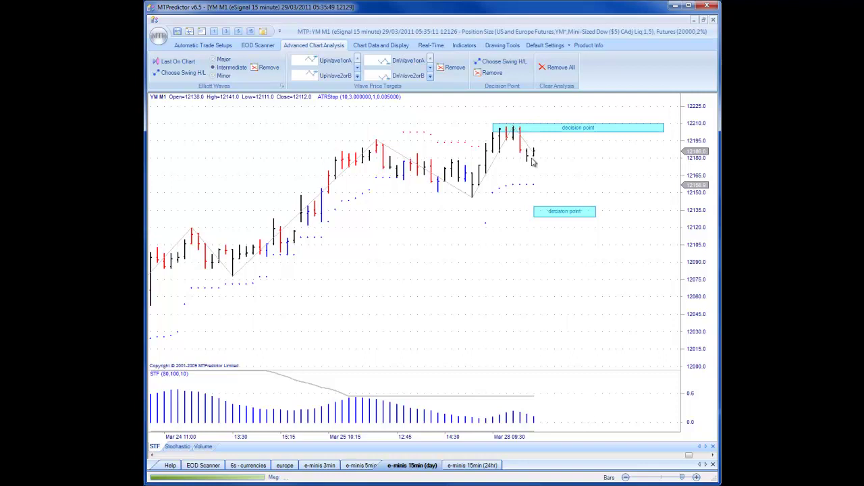
{"action": "left_click", "coordinate": [712, 458]}
{"action": "left_click", "coordinate": [713, 457]}
{"action": "left_click", "coordinate": [713, 458]}
{"action": "left_click", "coordinate": [712, 458]}
{"action": "left_click", "coordinate": [713, 458]}
{"action": "left_click", "coordinate": [712, 457]}
{"action": "left_click", "coordinate": [713, 458]}
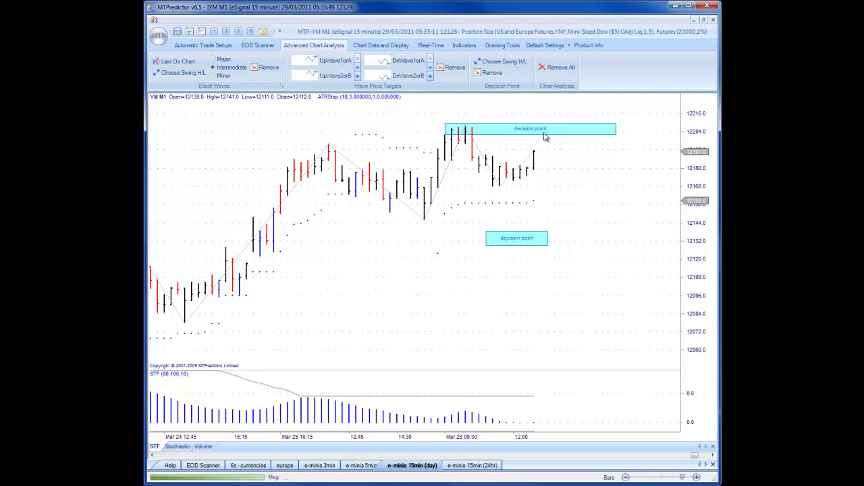
{"action": "left_click", "coordinate": [713, 456]}
{"action": "left_click", "coordinate": [714, 456]}
{"action": "left_click", "coordinate": [713, 456]}
{"action": "left_click", "coordinate": [713, 457]}
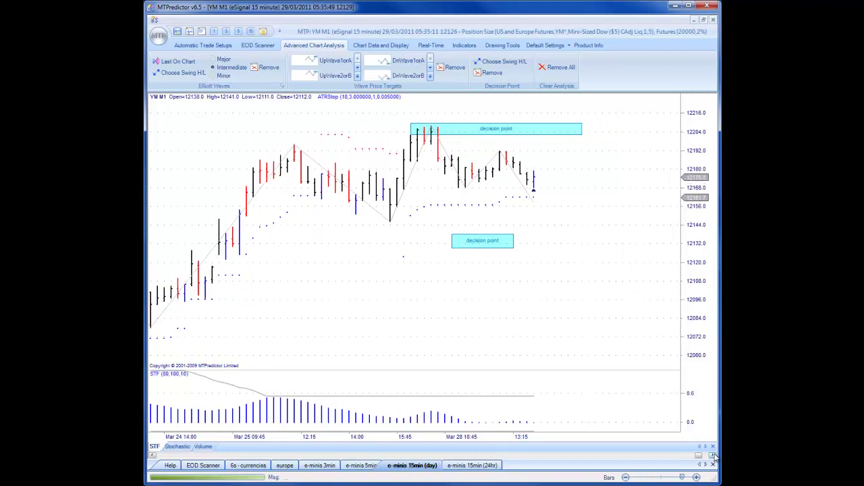
{"action": "left_click", "coordinate": [713, 457]}
{"action": "left_click", "coordinate": [714, 456]}
{"action": "left_click", "coordinate": [713, 456]}
{"action": "left_click", "coordinate": [713, 456]}
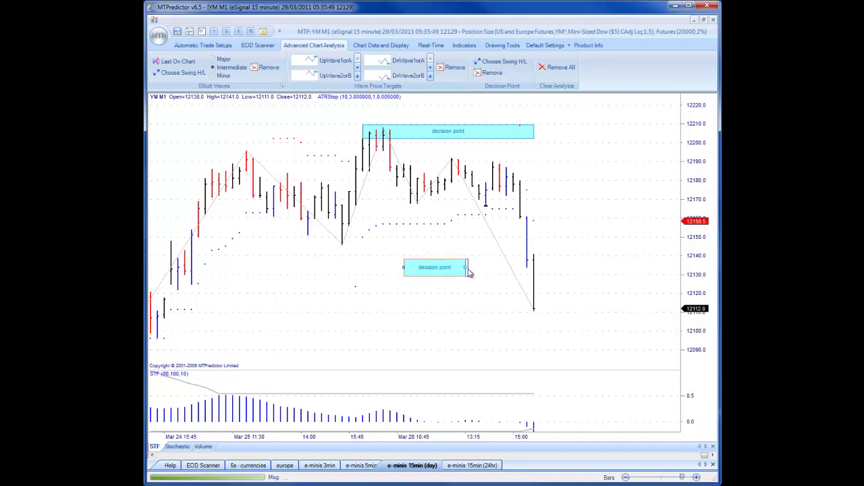
- Extend the lower decision point box forward in time past the last price bar
{"action": "left_click_drag", "start_coordinate": [468, 273], "coordinate": [561, 270]}
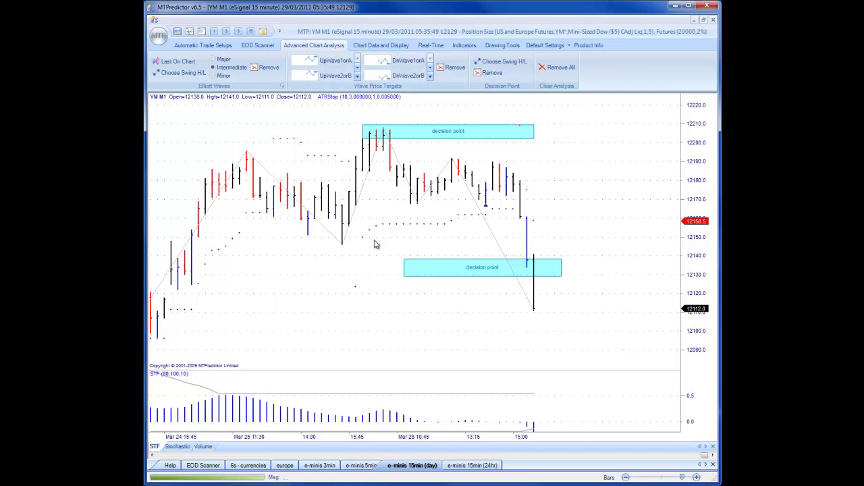
{"action": "scroll", "coordinate": [383, 289], "scroll_direction": "up", "scroll_amount": 3}
{"action": "scroll", "coordinate": [402, 289], "scroll_direction": "down", "scroll_amount": 2}
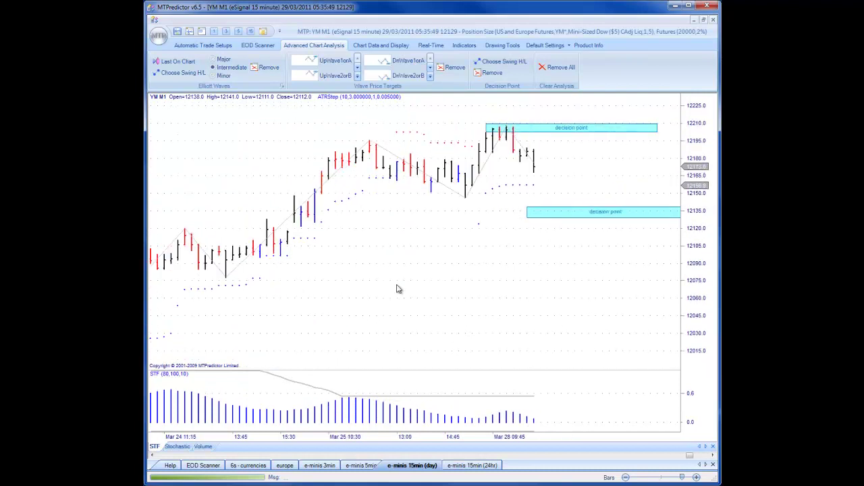
{"action": "scroll", "coordinate": [407, 285], "scroll_direction": "up", "scroll_amount": 1}
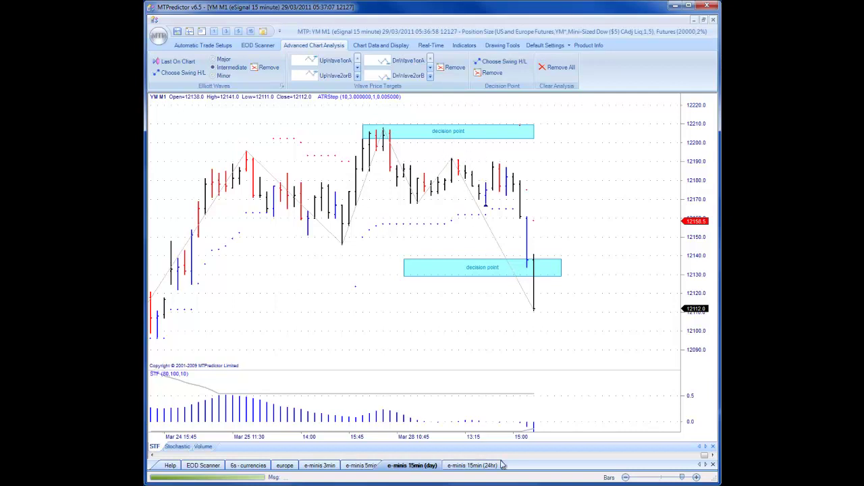
- On the e-minis 5min chart, add decision points from the Mar 25 swing high and low, and stretch both boxes across the Mar 28 bars
{"action": "left_click", "coordinate": [366, 466]}
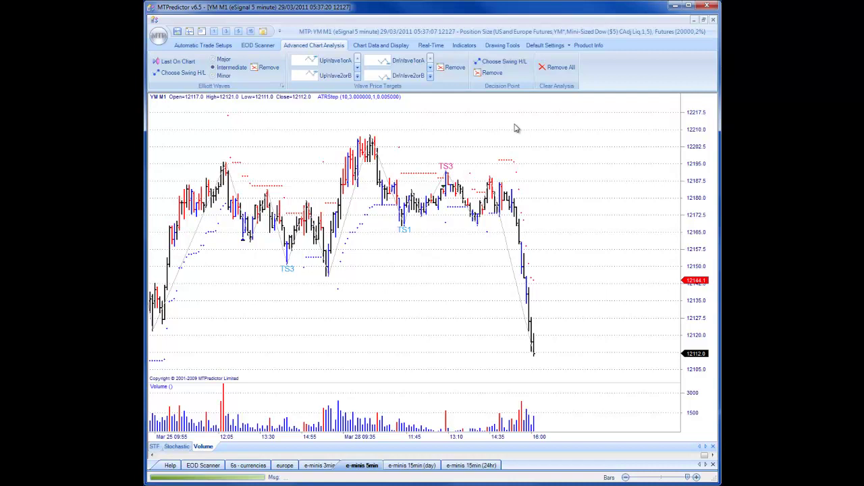
{"action": "left_click", "coordinate": [506, 62]}
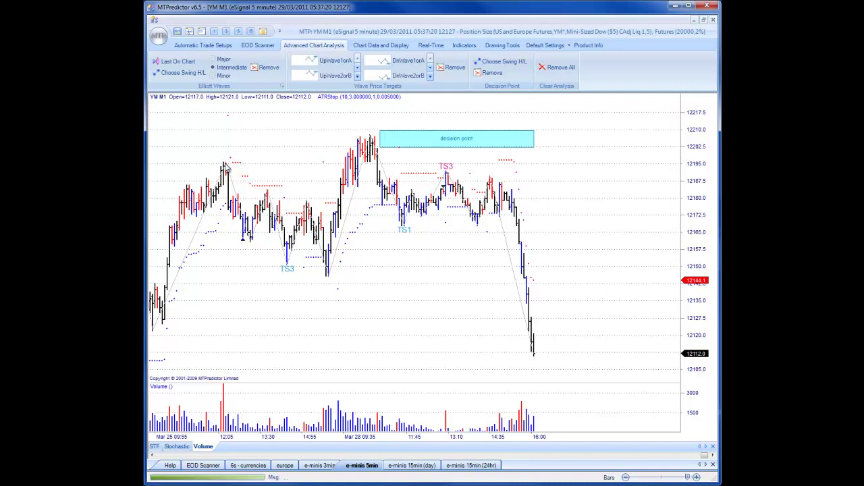
{"action": "left_click_drag", "start_coordinate": [382, 138], "coordinate": [342, 139]}
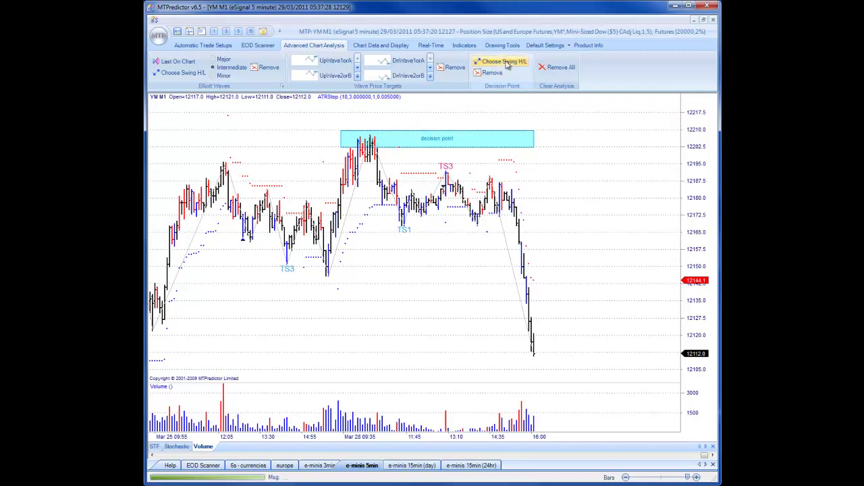
{"action": "left_click", "coordinate": [326, 273]}
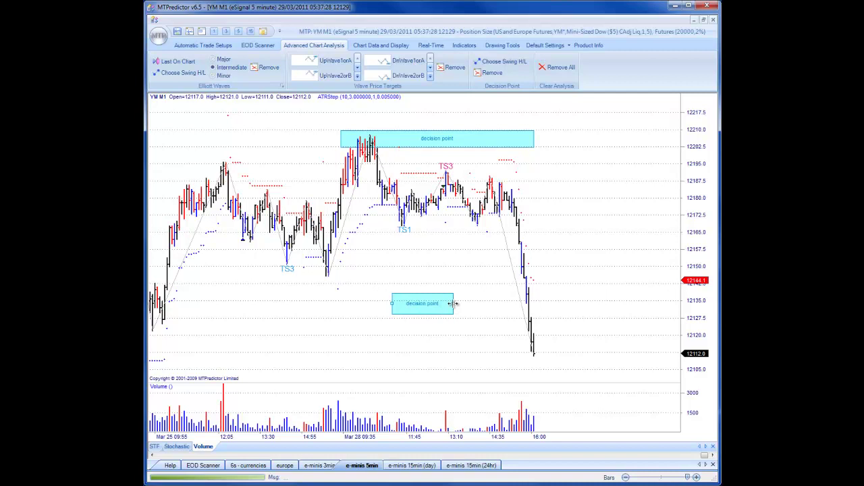
{"action": "left_click_drag", "start_coordinate": [453, 304], "coordinate": [545, 307]}
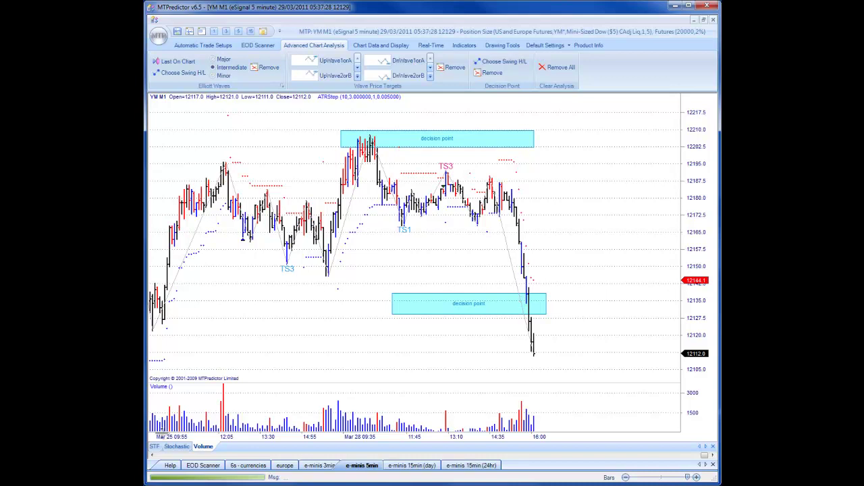
- Show the STF indicator below the 5-minute chart and rewind the bars to the morning of Mar 28
{"action": "left_click", "coordinate": [155, 447]}
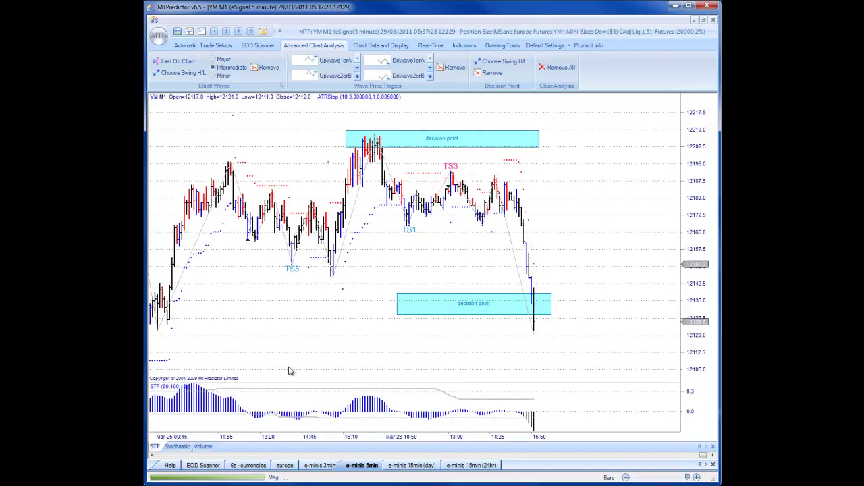
{"action": "scroll", "coordinate": [289, 371], "scroll_direction": "up", "scroll_amount": 2}
{"action": "scroll", "coordinate": [266, 339], "scroll_direction": "up", "scroll_amount": 3}
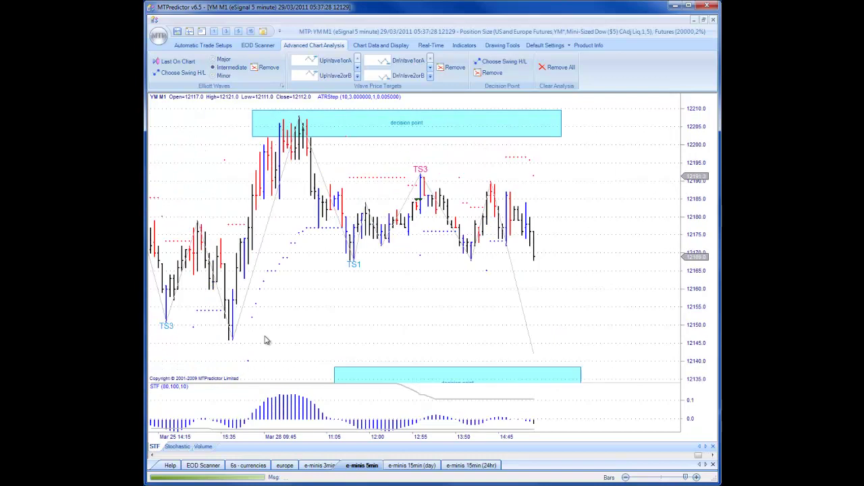
{"action": "scroll", "coordinate": [351, 329], "scroll_direction": "down", "scroll_amount": 3}
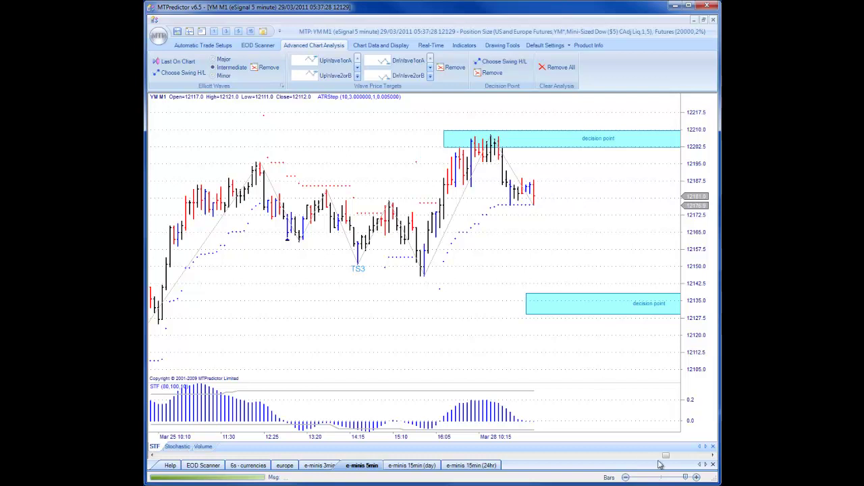
- Replay the 5-minute chart bar by bar through Mar 28 to examine the TS signals forming between the decision points
{"action": "left_click", "coordinate": [713, 457]}
{"action": "left_click", "coordinate": [712, 457]}
{"action": "left_click", "coordinate": [713, 457]}
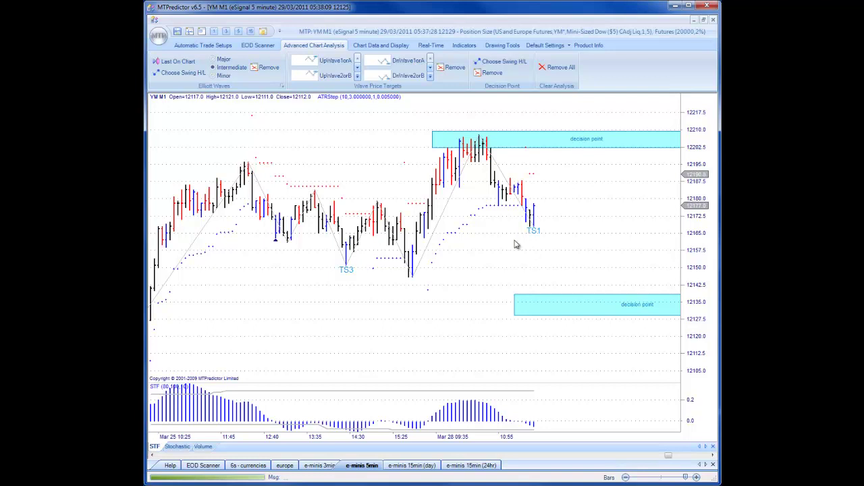
{"action": "left_click", "coordinate": [712, 456]}
{"action": "left_click", "coordinate": [713, 456]}
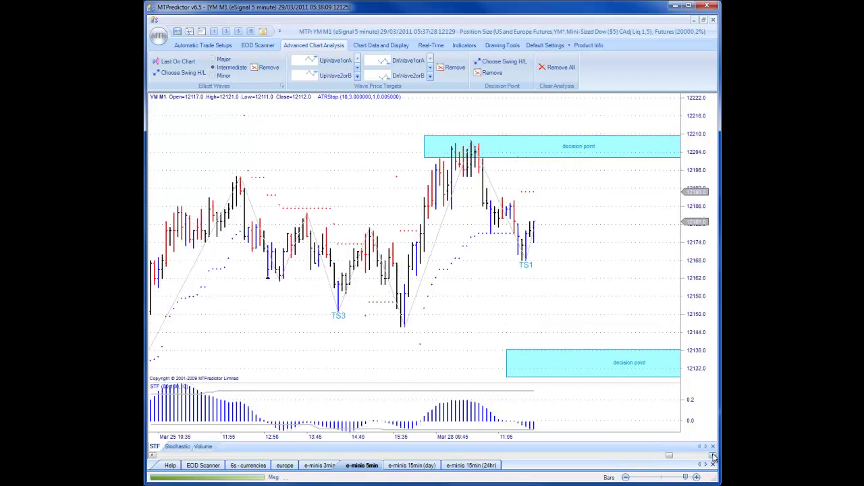
{"action": "left_click", "coordinate": [712, 456]}
{"action": "left_click", "coordinate": [712, 456]}
{"action": "left_click", "coordinate": [713, 456]}
{"action": "left_click", "coordinate": [713, 456]}
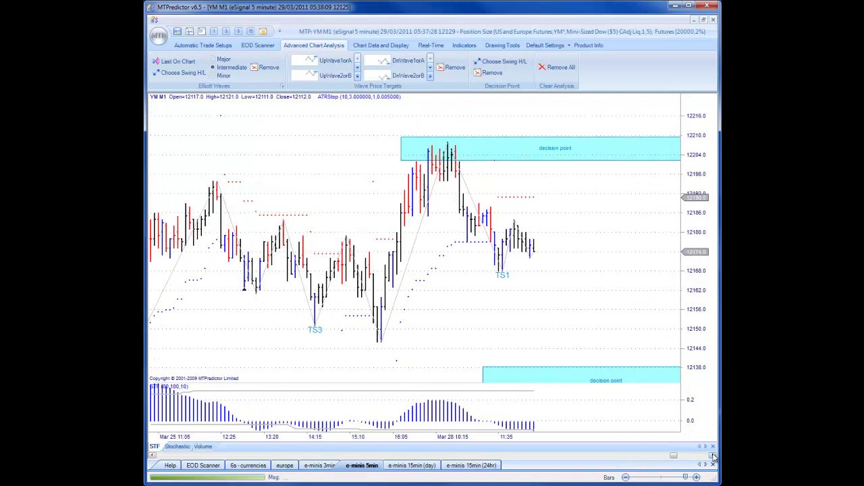
{"action": "left_click", "coordinate": [713, 456]}
{"action": "left_click", "coordinate": [712, 456]}
{"action": "left_click", "coordinate": [712, 456]}
{"action": "left_click", "coordinate": [712, 456]}
{"action": "left_click", "coordinate": [713, 456]}
{"action": "left_click", "coordinate": [713, 456]}
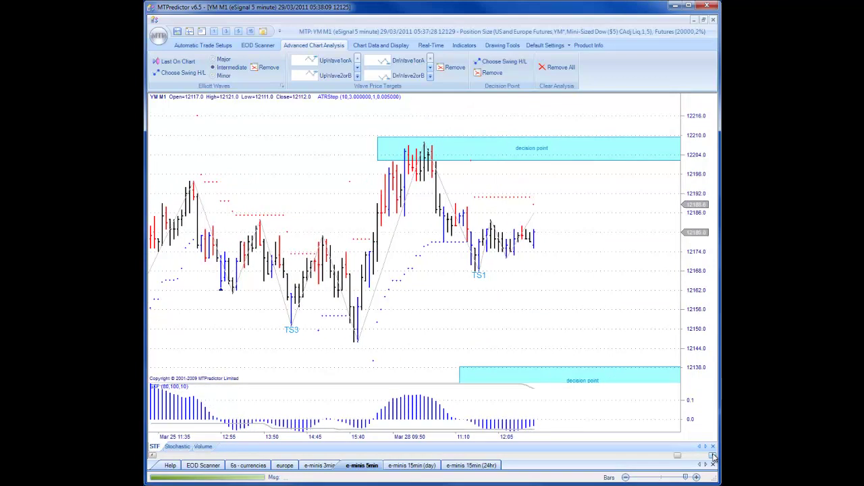
{"action": "left_click", "coordinate": [712, 456]}
{"action": "left_click", "coordinate": [713, 456]}
{"action": "left_click", "coordinate": [712, 456]}
{"action": "left_click", "coordinate": [712, 456]}
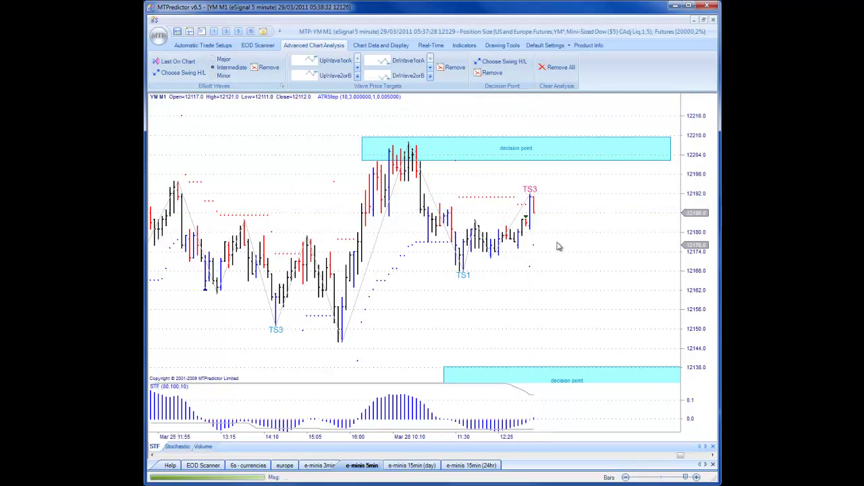
- Apply the automatic trade setup including risk/reward to the TS3 sell signal, ending with the bar after the swing high
{"action": "right_click", "coordinate": [576, 229]}
{"action": "left_click", "coordinate": [572, 238]}
{"action": "left_click", "coordinate": [526, 227]}
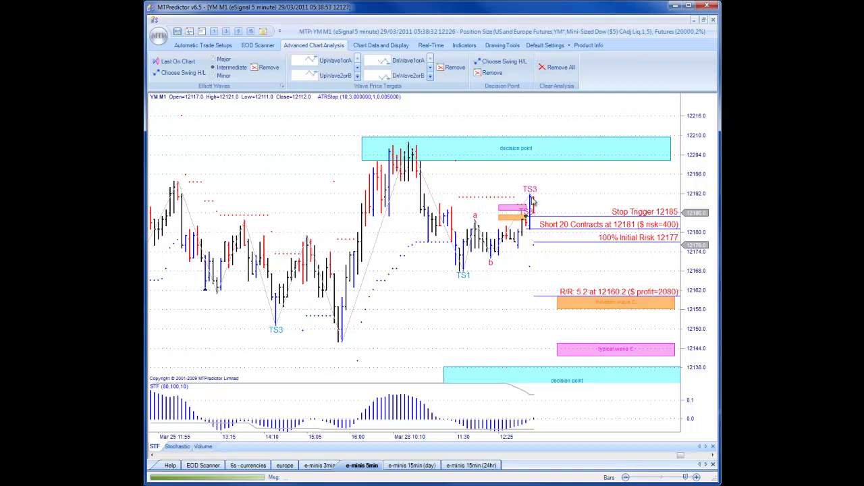
{"action": "right_click", "coordinate": [564, 189]}
{"action": "left_click", "coordinate": [592, 214]}
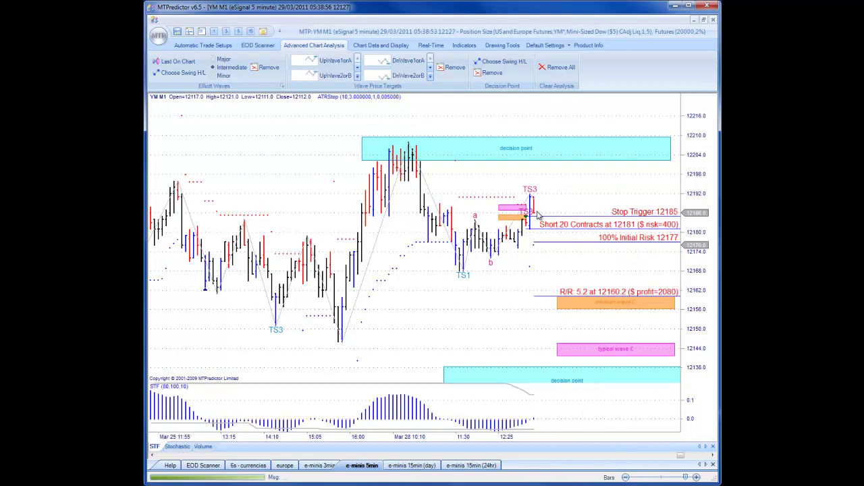
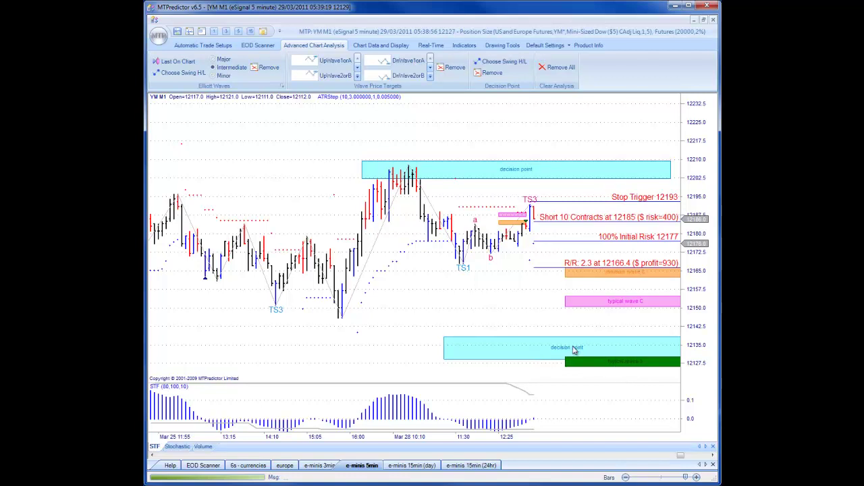
- Define the short trade's entry, stop and target risk/reward, placing the target at about 12130, at the green wave target box
{"action": "right_click", "coordinate": [564, 121]}
{"action": "left_click", "coordinate": [584, 180]}
{"action": "left_click", "coordinate": [536, 215]}
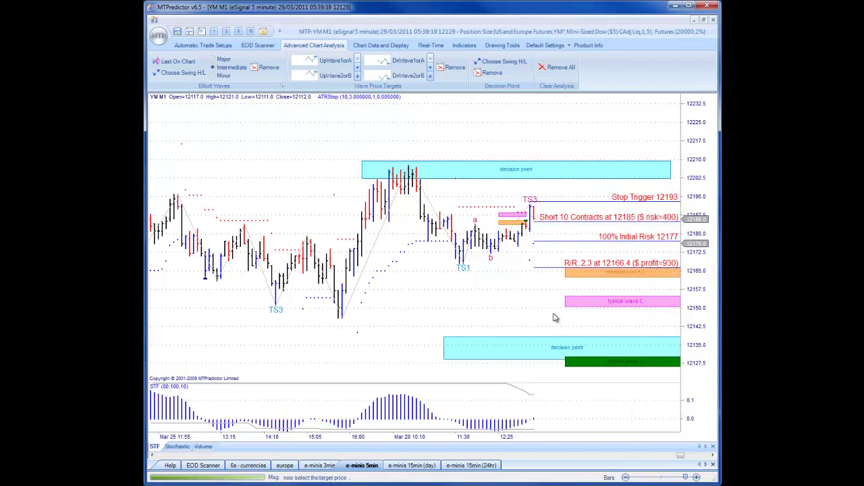
{"action": "left_click", "coordinate": [573, 362]}
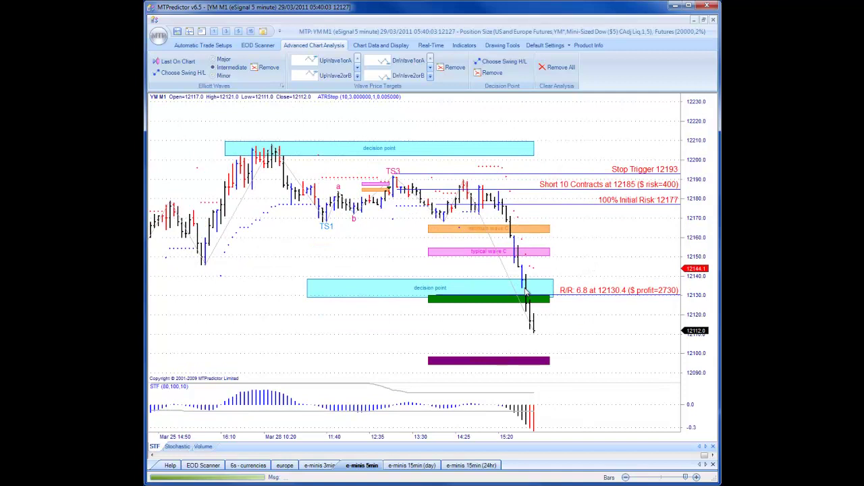
- Redefine the entry, stop and target risk/reward from the TS3 sell bar, placing the target at the last bar's close, about 12112
{"action": "right_click", "coordinate": [569, 244]}
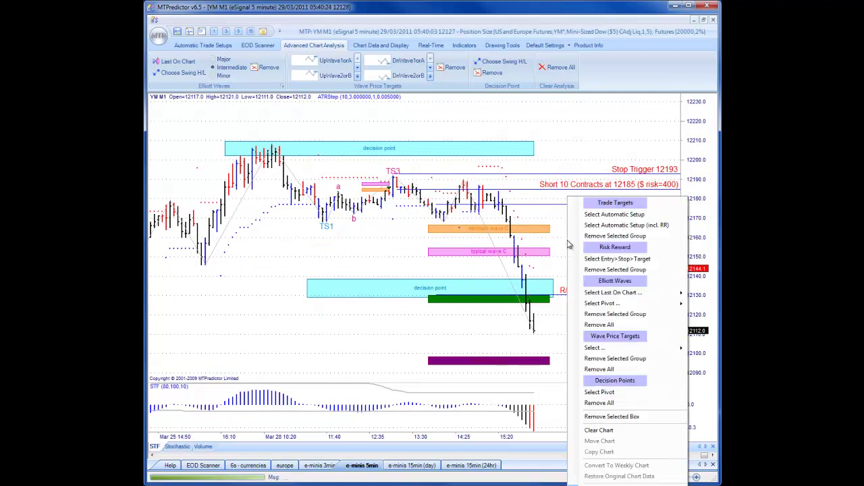
{"action": "left_click", "coordinate": [592, 263]}
{"action": "left_click", "coordinate": [395, 182]}
{"action": "left_click", "coordinate": [393, 182]}
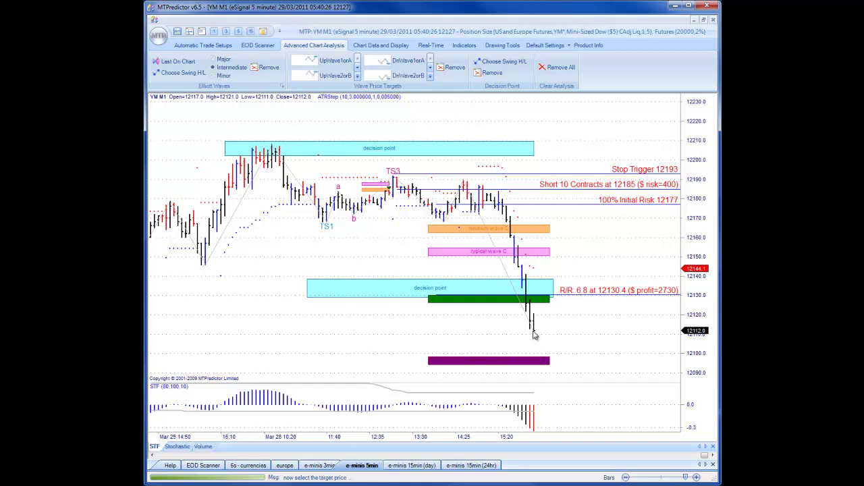
{"action": "left_click", "coordinate": [538, 335]}
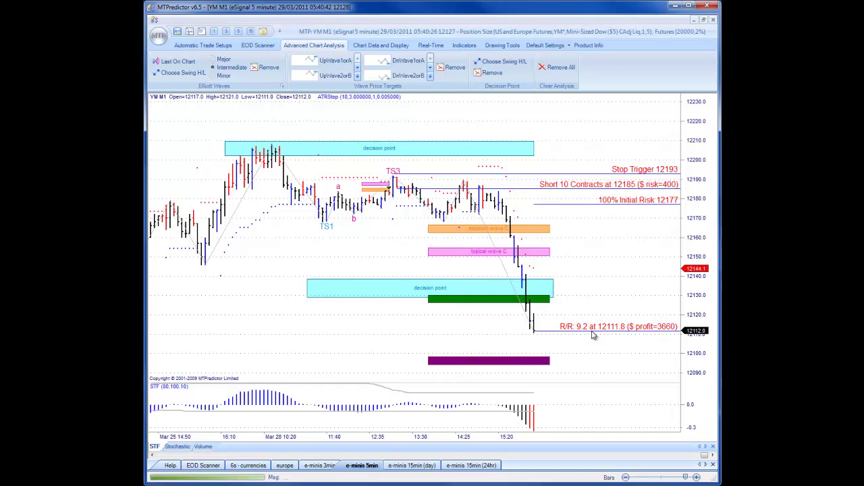
{"action": "scroll", "coordinate": [593, 336], "scroll_direction": "down", "scroll_amount": 3}
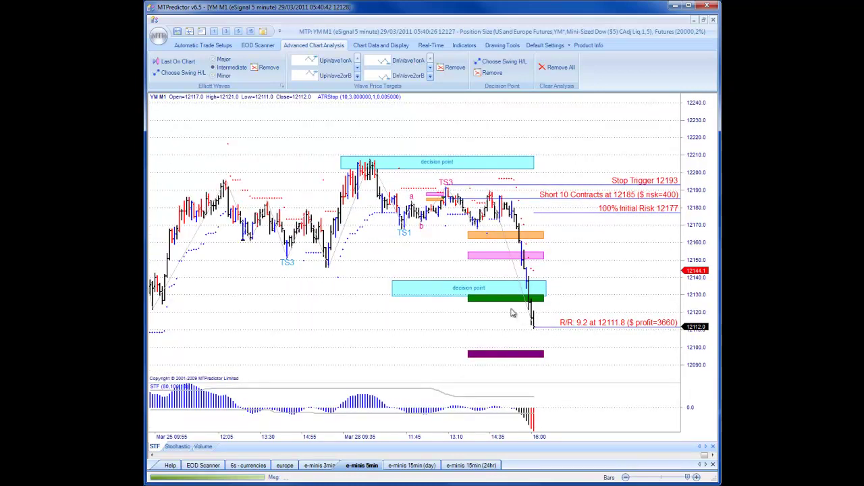
- Examine the decision points on the 15-minute day chart and the short trade's move from the TS3 high on the 5-minute chart
{"action": "left_click", "coordinate": [411, 465]}
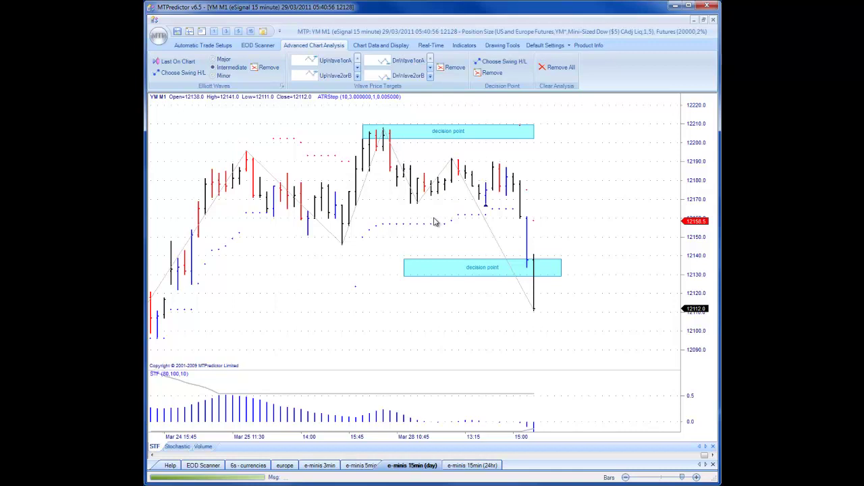
{"action": "left_click", "coordinate": [363, 465]}
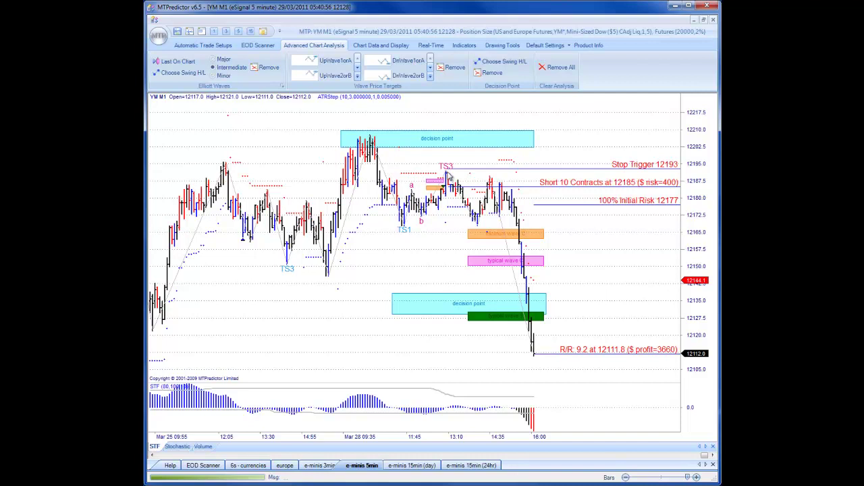
{"action": "scroll", "coordinate": [450, 177], "scroll_direction": "up", "scroll_amount": 3}
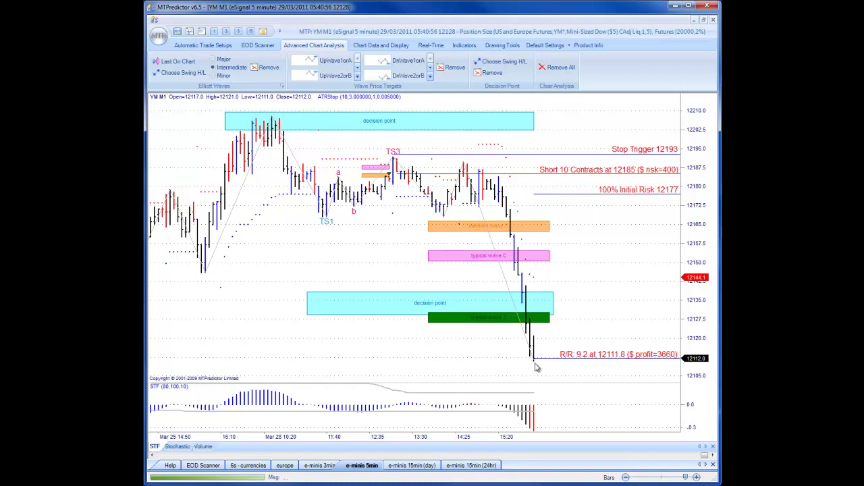
- Label the major-degree Elliott waves on the 5-minute chart from the swing low at the last bar
{"action": "left_click", "coordinate": [221, 60]}
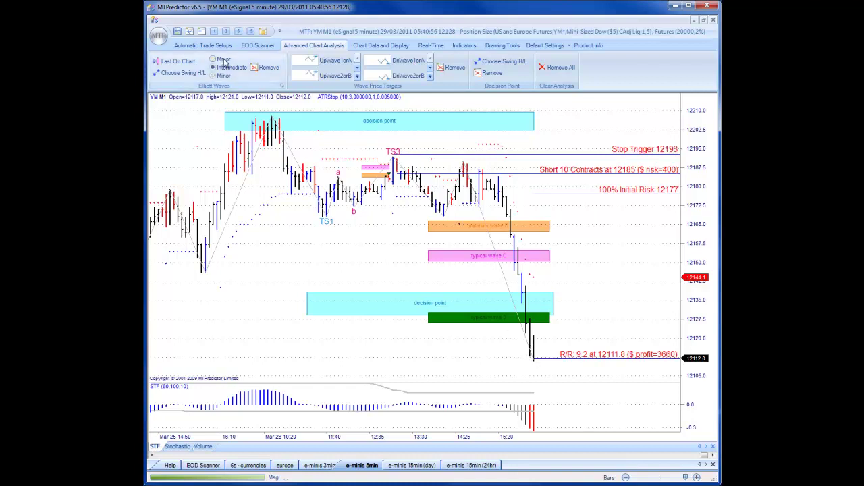
{"action": "left_click", "coordinate": [193, 73]}
{"action": "left_click", "coordinate": [535, 367]}
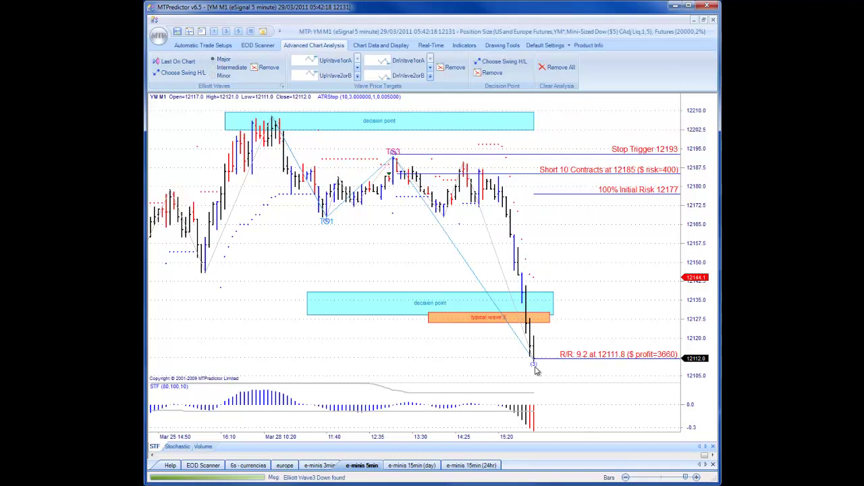
- Set the major Elliott wave labels to font size 14 and a dark olive green long color
{"action": "left_click", "coordinate": [282, 86]}
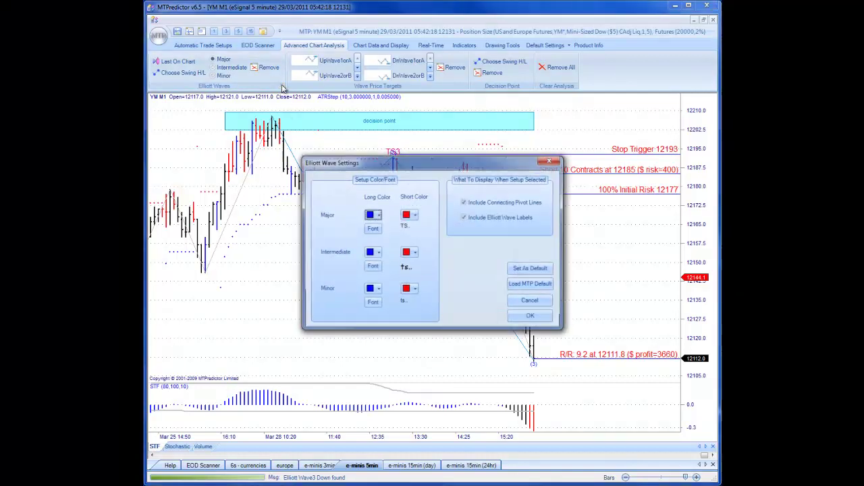
{"action": "left_click", "coordinate": [373, 229]}
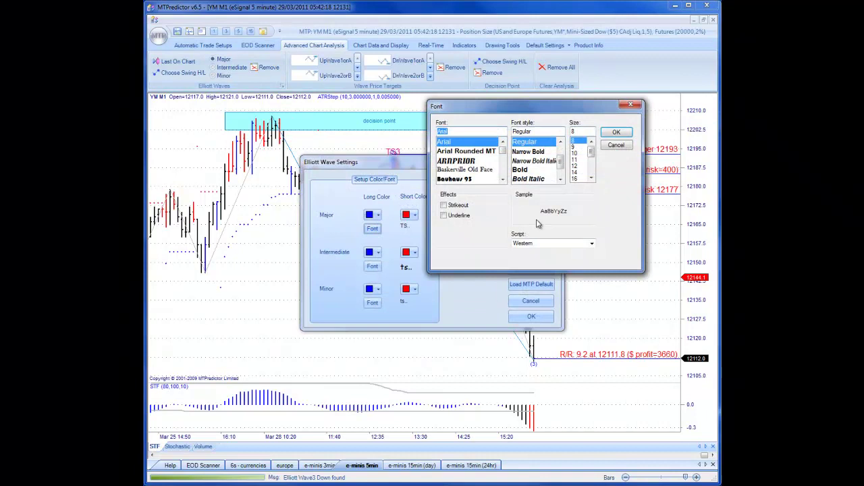
{"action": "left_click", "coordinate": [576, 172]}
{"action": "left_click", "coordinate": [616, 131]}
{"action": "left_click", "coordinate": [377, 216]}
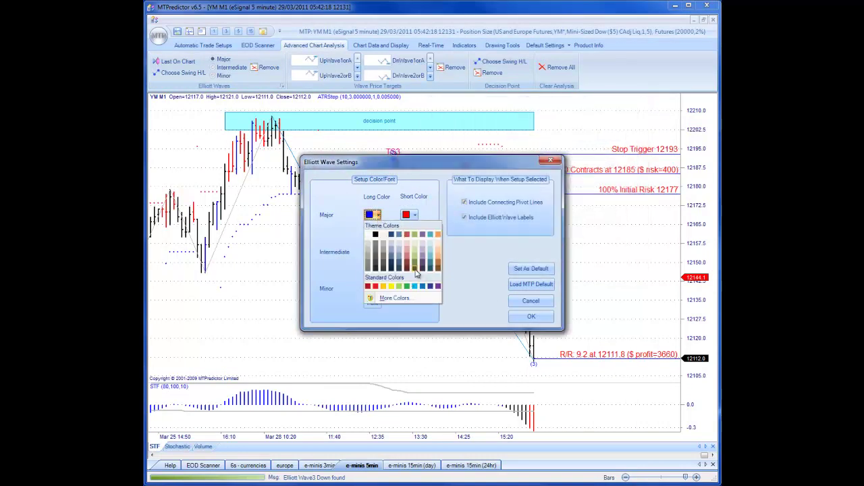
{"action": "left_click", "coordinate": [418, 272]}
{"action": "left_click", "coordinate": [531, 316]}
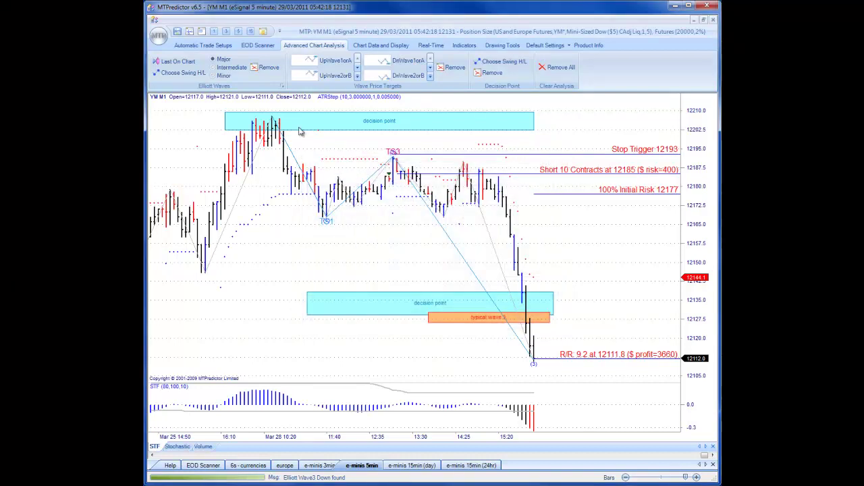
- Remove the Elliott wave labels and reapply the major wave count from the swing low at the last bar
{"action": "left_click", "coordinate": [268, 68]}
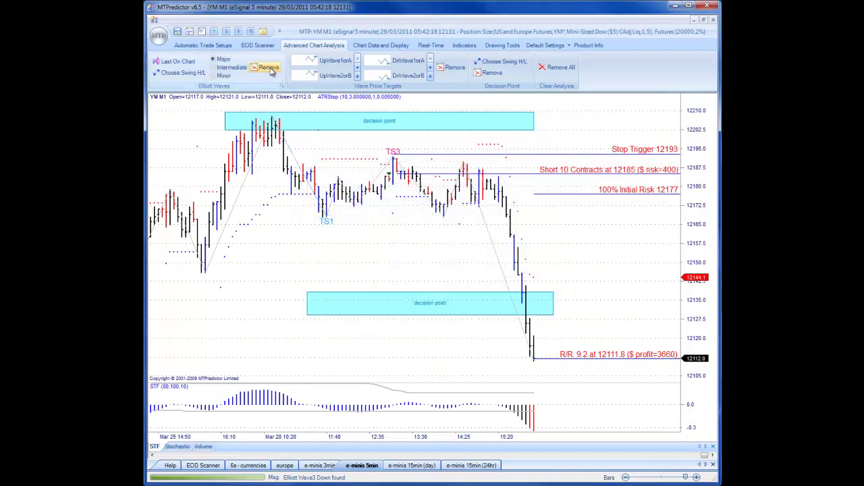
{"action": "left_click", "coordinate": [180, 73]}
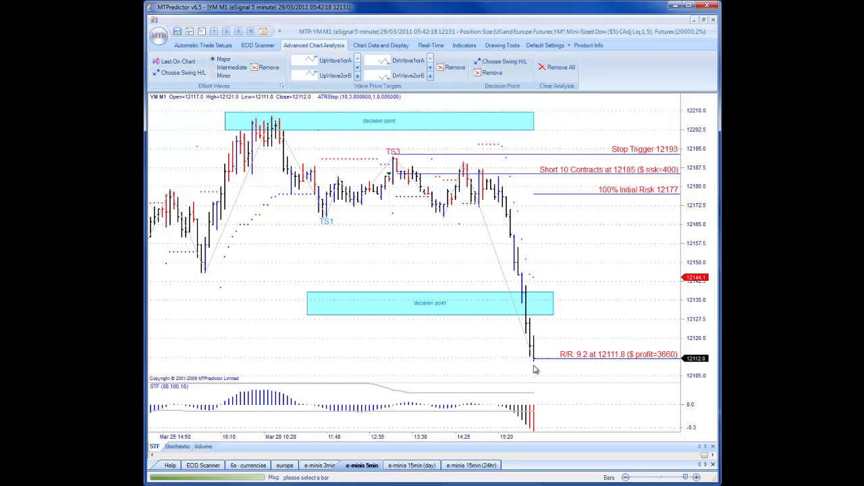
{"action": "left_click", "coordinate": [535, 368]}
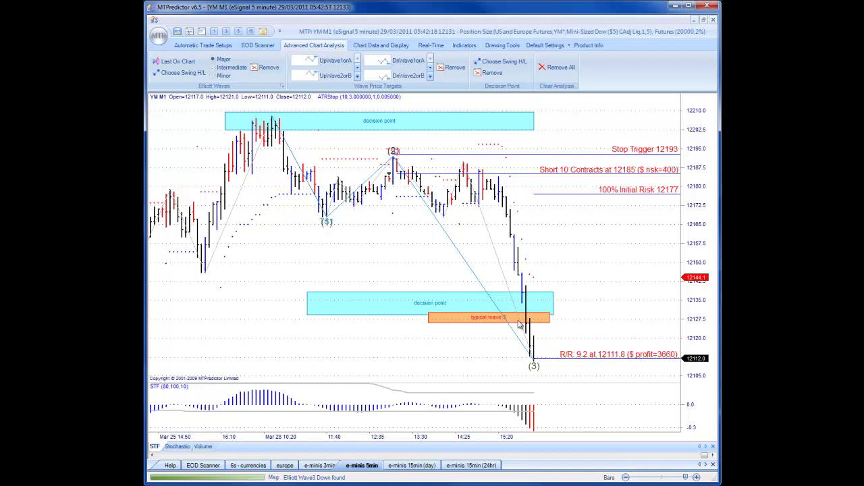
- Apply the automatic setup including risk/reward to the TS3 sell signal and redefine its target at about 12130.5, at the green wave target box
{"action": "right_click", "coordinate": [556, 122]}
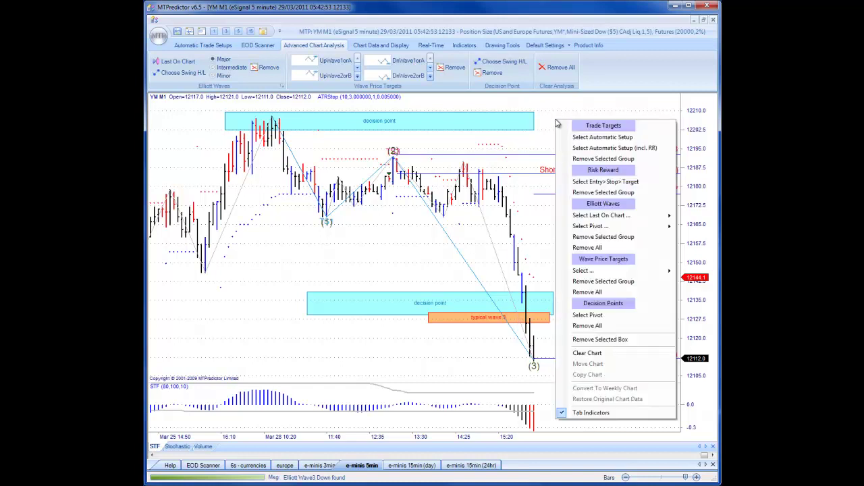
{"action": "left_click", "coordinate": [595, 150]}
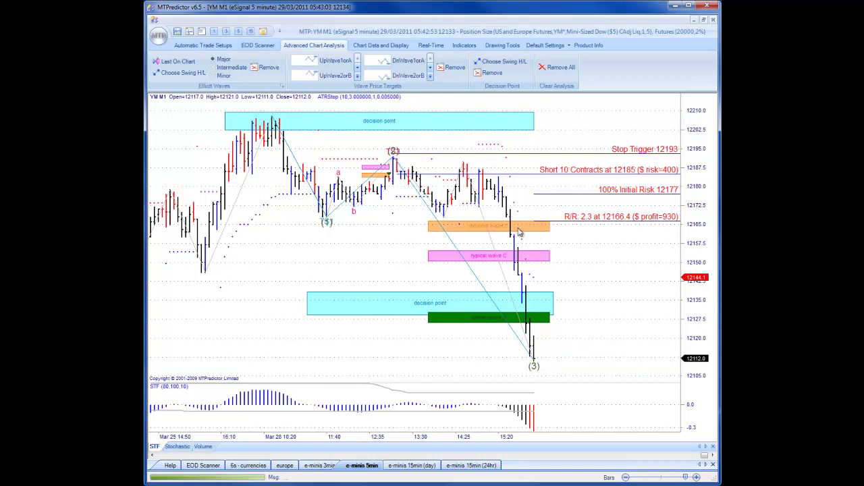
{"action": "right_click", "coordinate": [588, 289]}
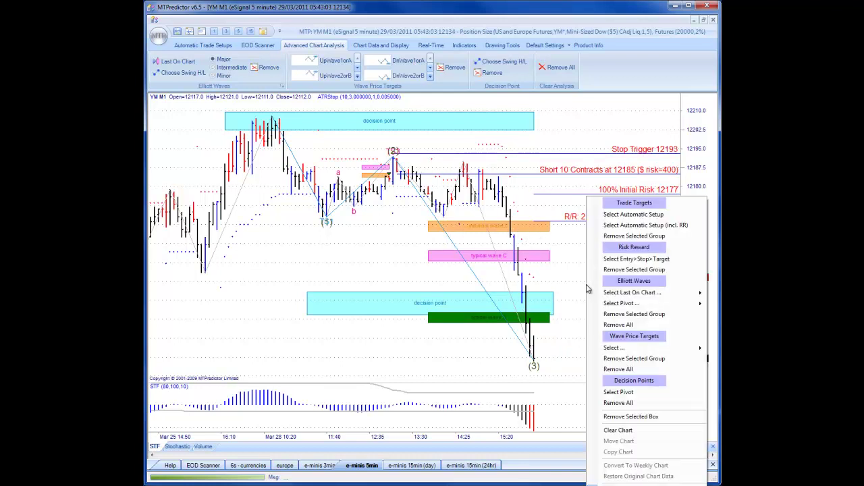
{"action": "left_click", "coordinate": [636, 259]}
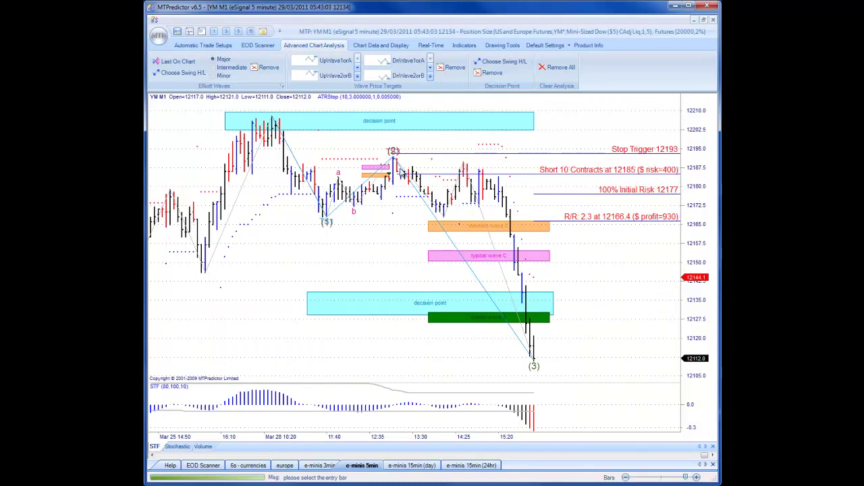
{"action": "left_click", "coordinate": [399, 175]}
{"action": "left_click", "coordinate": [539, 314]}
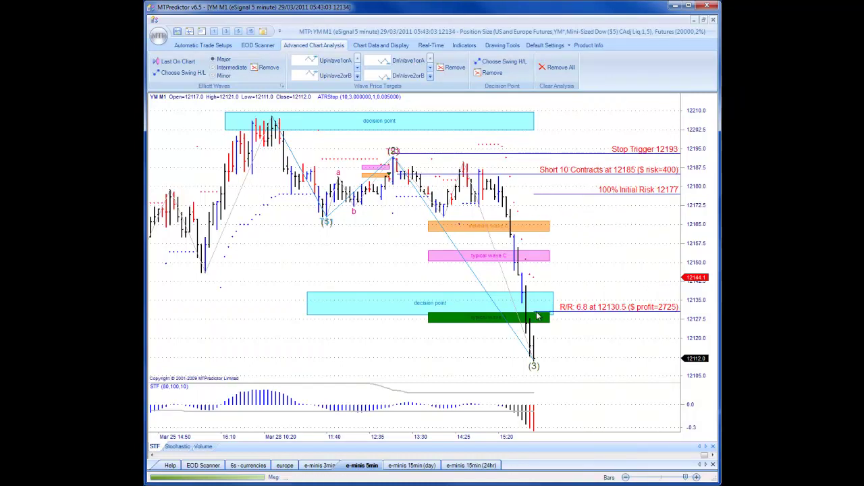
- Redefine the short trade's entry, stop and target risk/reward with the target at the wave (3) low bar, about 12112.1
{"action": "right_click", "coordinate": [575, 251]}
{"action": "left_click", "coordinate": [637, 260]}
{"action": "left_click", "coordinate": [534, 365]}
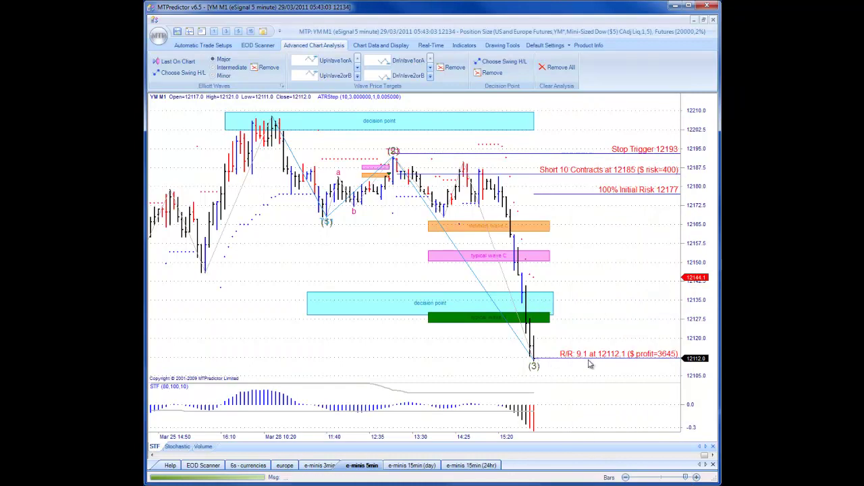